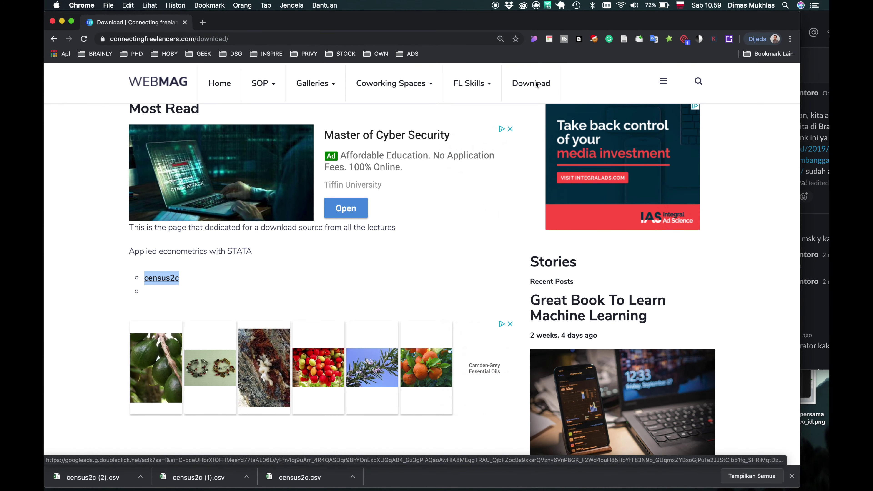
- Copy the census2c link address from the course download page and return to Stata
{"action": "left_click", "coordinate": [535, 84]}
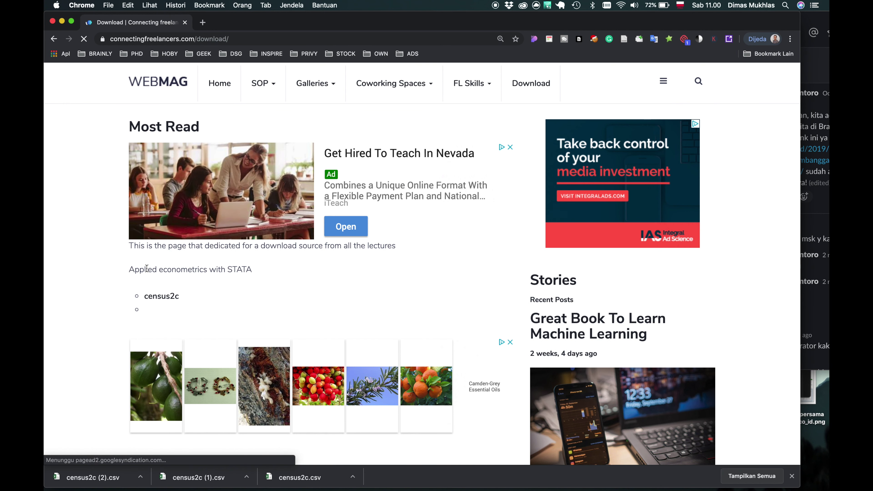
{"action": "triple_click", "coordinate": [147, 268]}
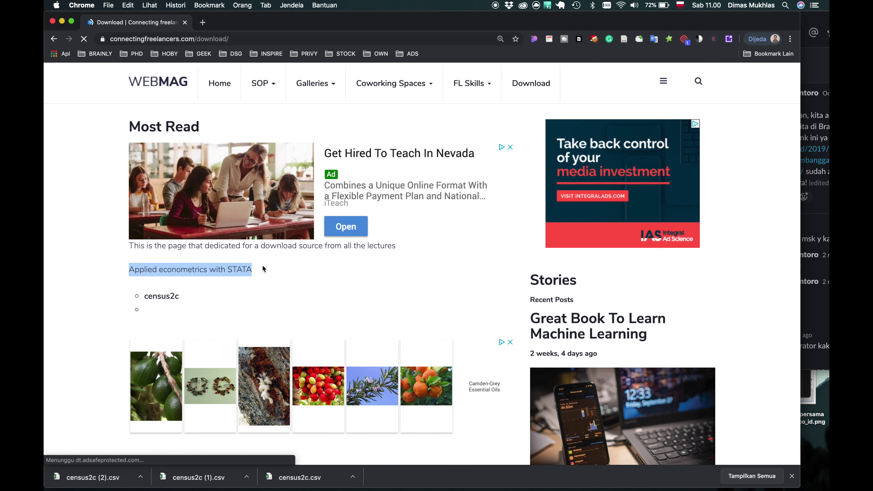
{"action": "right_click", "coordinate": [173, 301]}
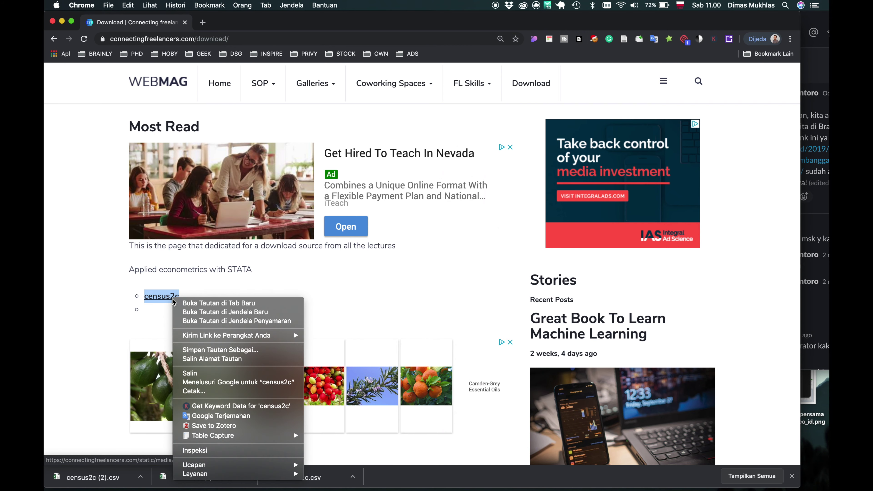
{"action": "left_click", "coordinate": [197, 360]}
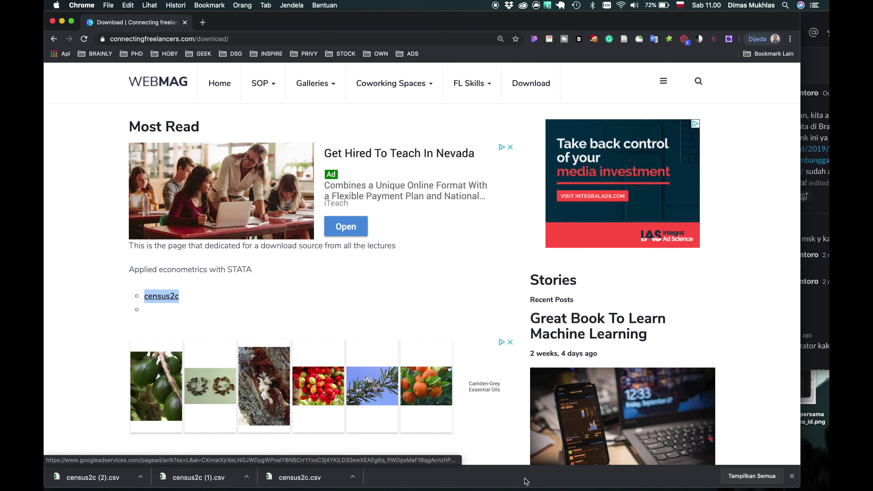
{"action": "key", "text": "ctrl+Right"}
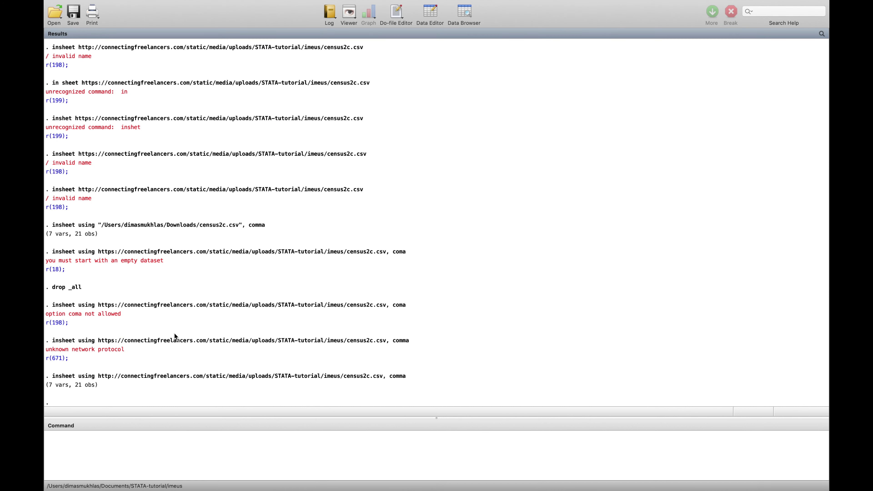
- Clear all data from memory with drop _all
{"action": "left_click", "coordinate": [80, 443]}
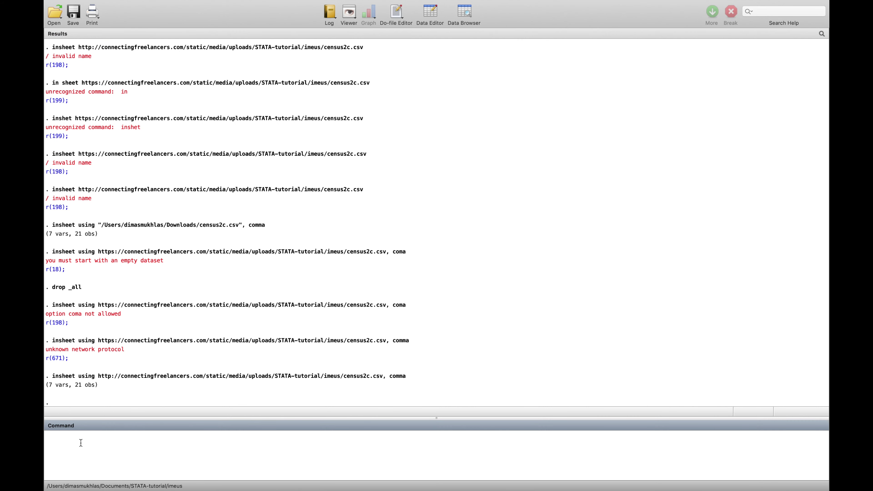
{"action": "type", "text": "drop _all"}
{"action": "key", "text": "Return"}
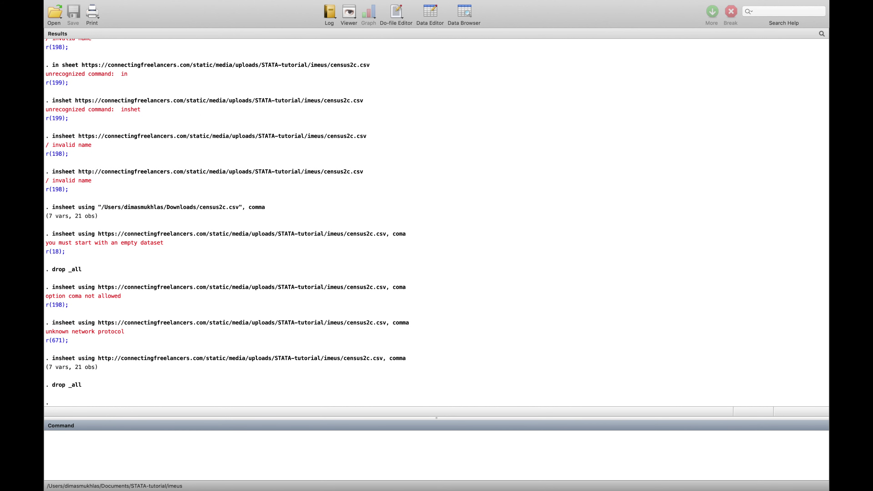
- Load census2c with insheet using the pasted address changed to http, with the comma option
{"action": "type", "text": "insheet using"}
{"action": "type", "text": "https://connectingfreelancers.com/static/media/uploads/STATA-tutorial/imeus/census2c.csv"}
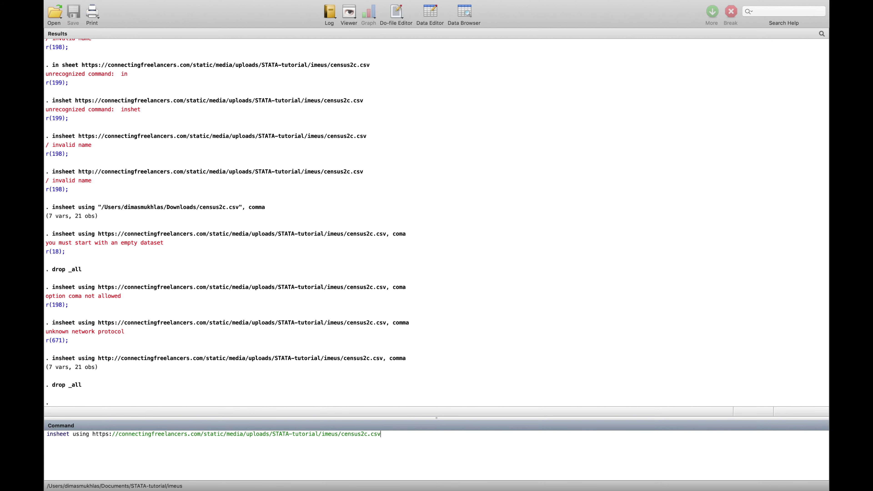
{"action": "left_click", "coordinate": [109, 434]}
{"action": "mouse_move", "coordinate": [436, 490]}
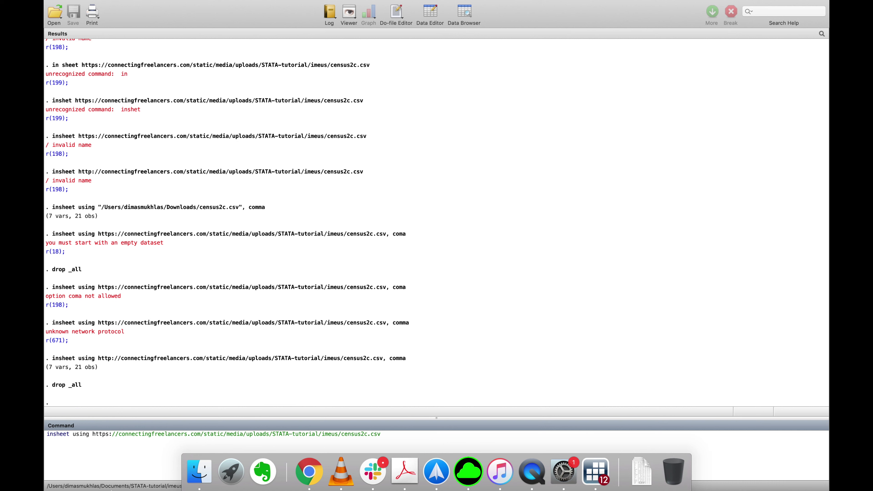
{"action": "key", "text": "BackSpace"}
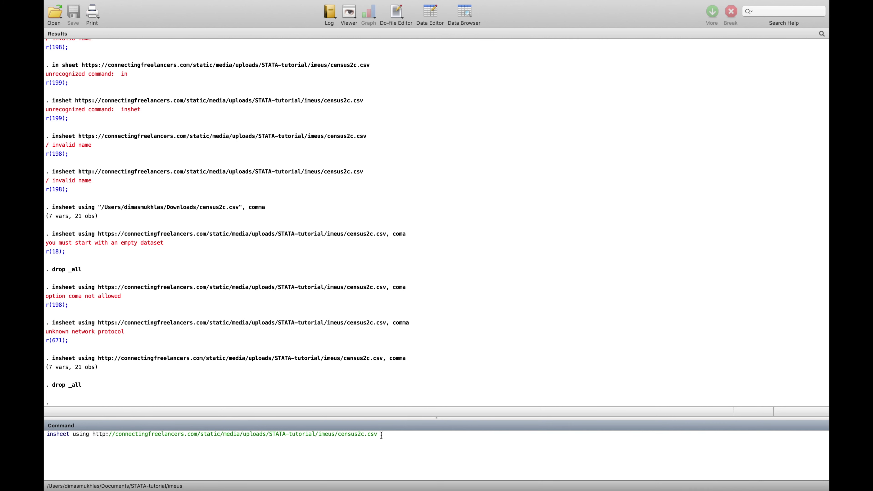
{"action": "left_click", "coordinate": [382, 435]}
{"action": "type", "text": ", comma"}
{"action": "left_click_drag", "start_coordinate": [46, 434], "coordinate": [403, 435]}
{"action": "left_click", "coordinate": [403, 435]}
{"action": "key", "text": "Return"}
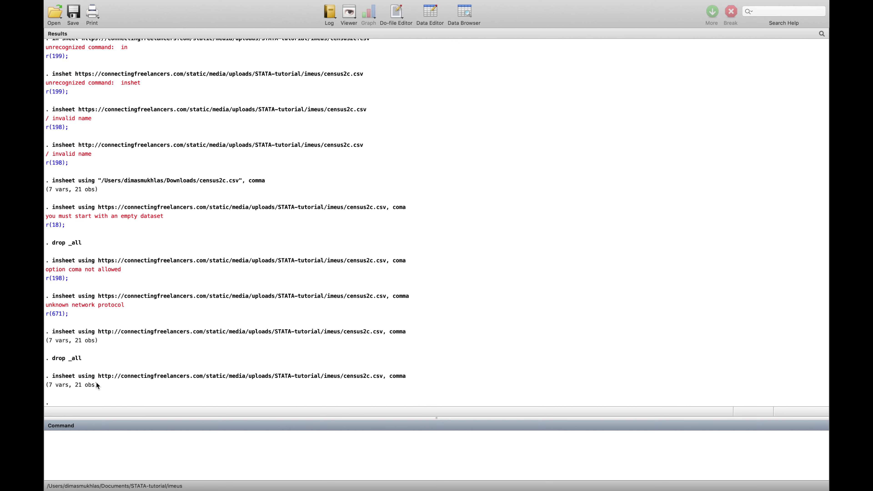
- Run describe to list the dataset's 7 variables and 21 observations
{"action": "type", "text": "desrc"}
{"action": "key", "text": "BackSpace"}
{"action": "key", "text": "BackSpace"}
{"action": "type", "text": "cribe"}
{"action": "key", "text": "Return"}
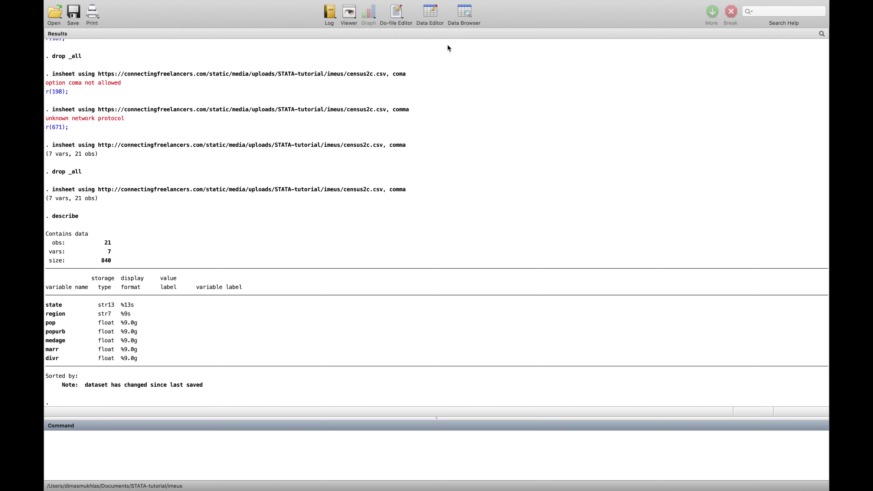
- Inspect the 21 states in the Data Browser, then return to the Results window
{"action": "left_click", "coordinate": [463, 14]}
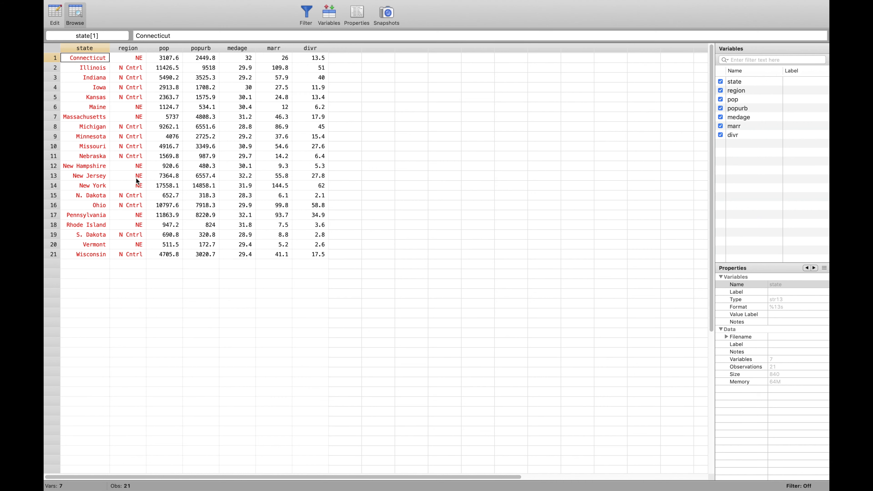
{"action": "key", "text": "ctrl+Left"}
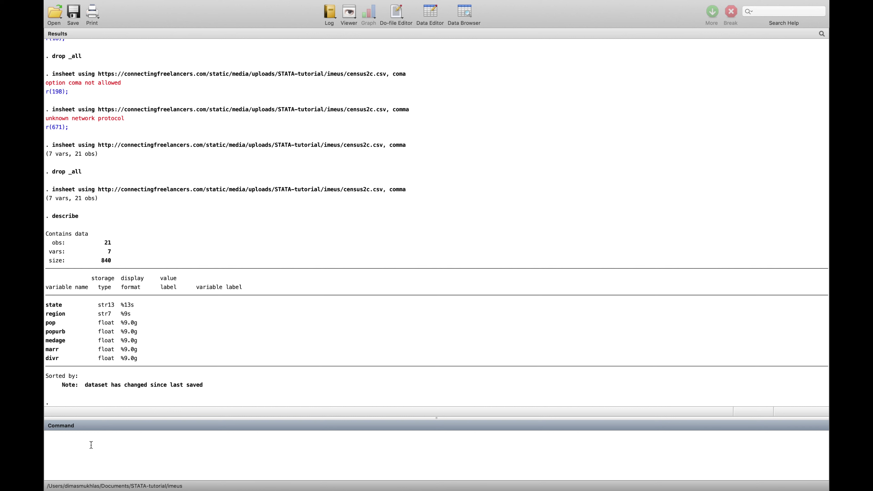
- Create urbanized as popurb / pop with generate
{"action": "type", "text": "generate"}
{"action": "type", "text": "urbanized"}
{"action": "type", "text": "popurb / pop"}
{"action": "key", "text": "Return"}
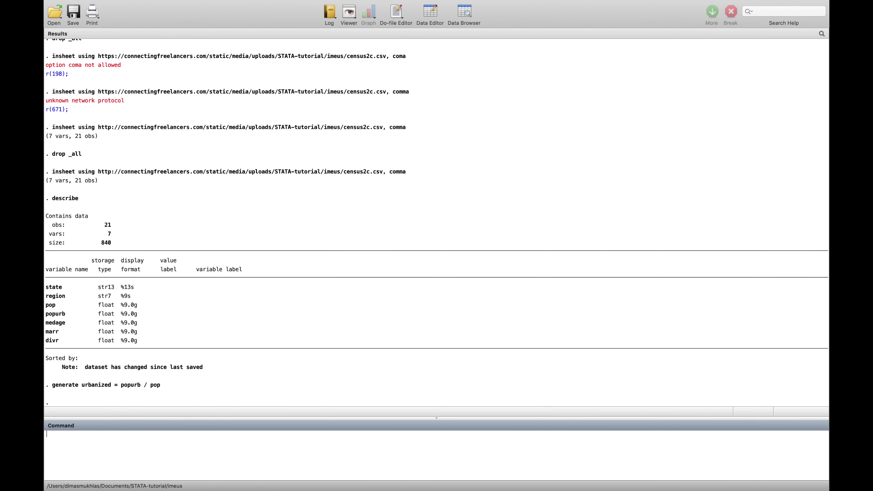
- Summarize urbanized (21 observations, mean .6667633) and start typing describe
{"action": "type", "text": "summarize urbanized"}
{"action": "key", "text": "Return"}
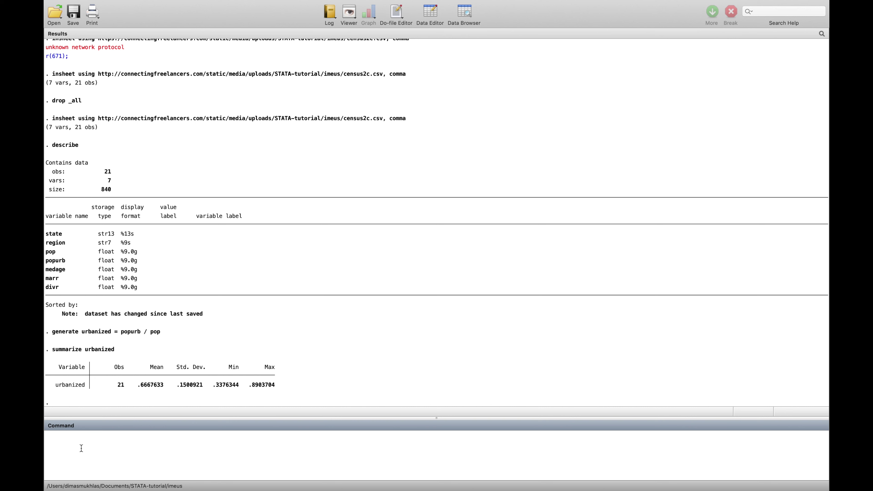
{"action": "type", "text": "desrcib"}
- Rerun describe and compare with the earlier output, confirming urbanized as the eighth variable
{"action": "key", "text": "BackSpace"}
{"action": "key", "text": "BackSpace"}
{"action": "key", "text": "BackSpace"}
{"action": "type", "text": "ribe"}
{"action": "key", "text": "Return"}
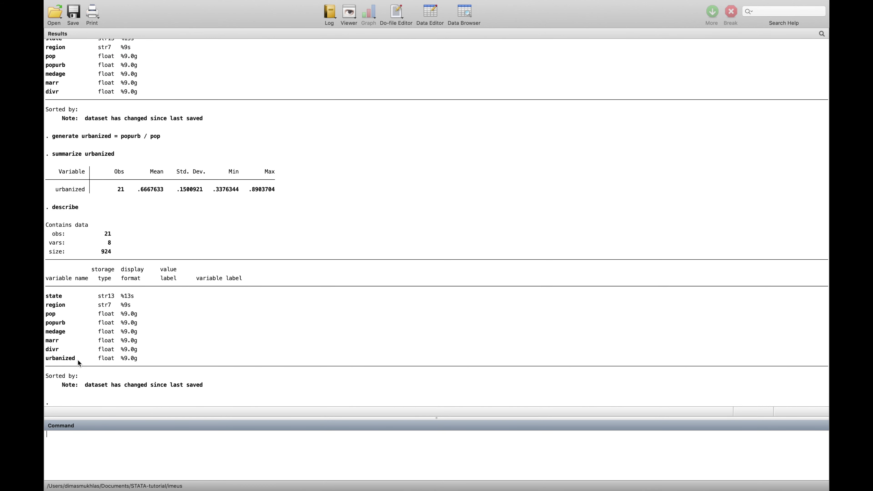
{"action": "left_click_drag", "start_coordinate": [78, 91], "coordinate": [77, 39]}
{"action": "left_click", "coordinate": [61, 115]}
{"action": "scroll", "coordinate": [90, 136], "scroll_direction": "up", "scroll_amount": 3}
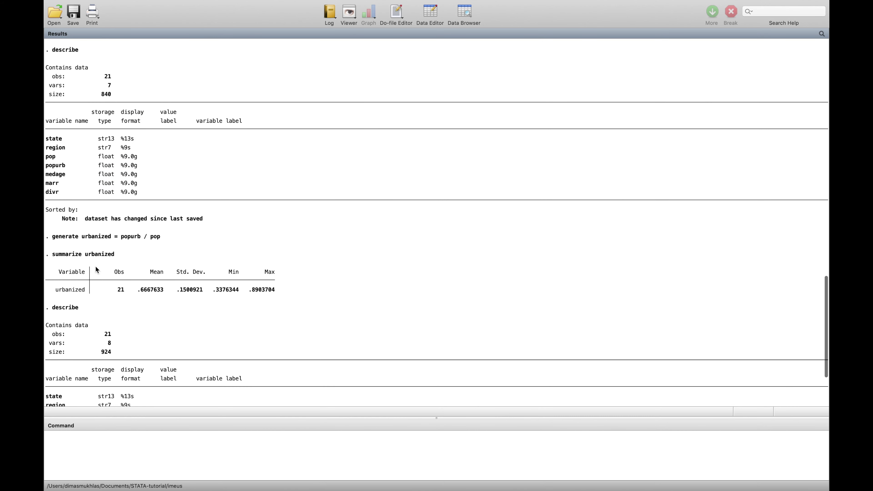
{"action": "scroll", "coordinate": [86, 339], "scroll_direction": "down", "scroll_amount": 5}
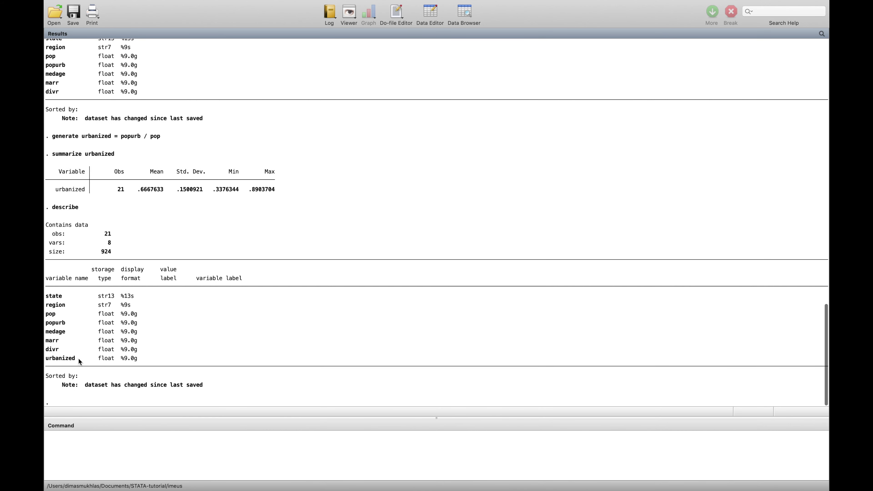
{"action": "left_click", "coordinate": [61, 445]}
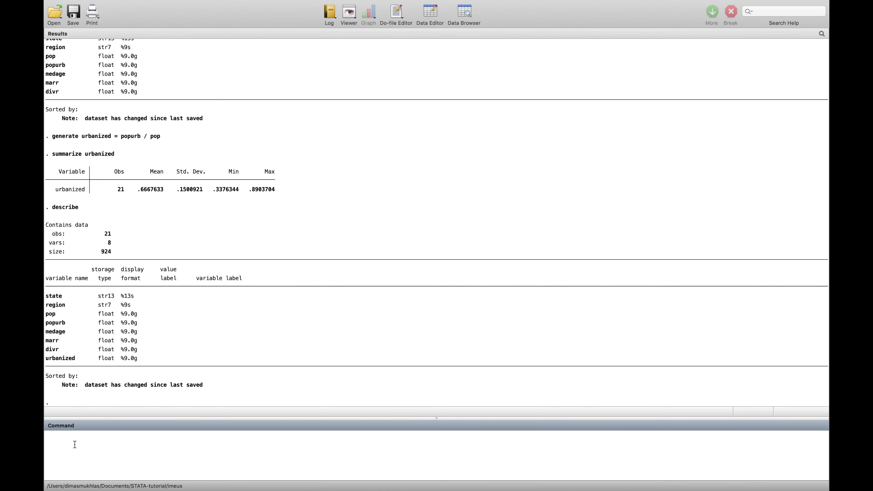
- Rescale urbanized with replace urbanized = 100*urbanized and summarize it (mean 66.67633)
{"action": "type", "text": "replace urbanized = 100*urbanized"}
{"action": "key", "text": "Return"}
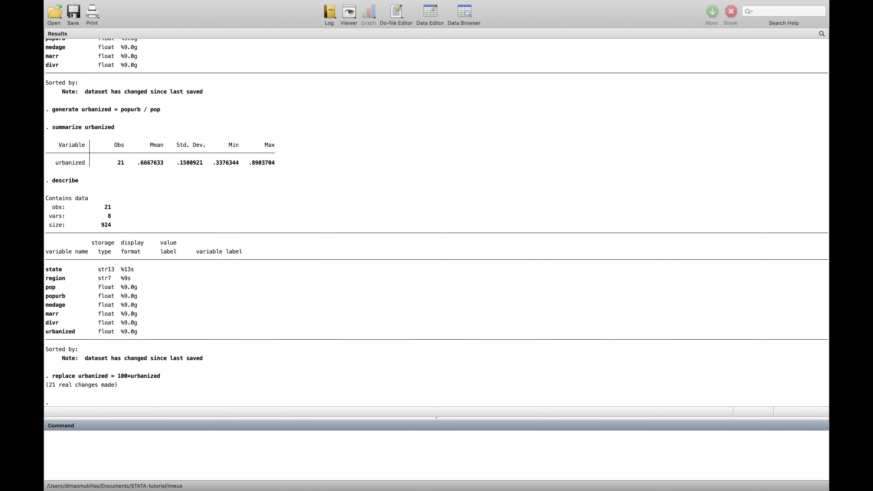
{"action": "type", "text": "summarize urbanized"}
{"action": "key", "text": "Return"}
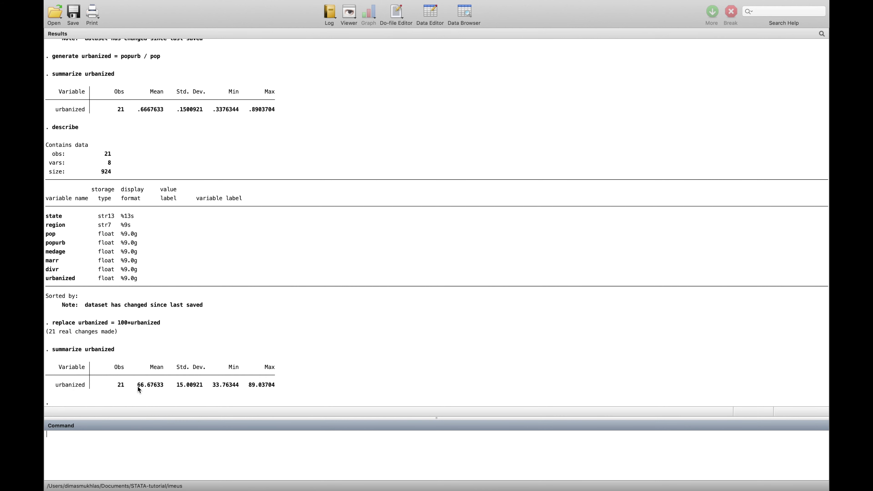
{"action": "left_click_drag", "start_coordinate": [138, 390], "coordinate": [274, 387]}
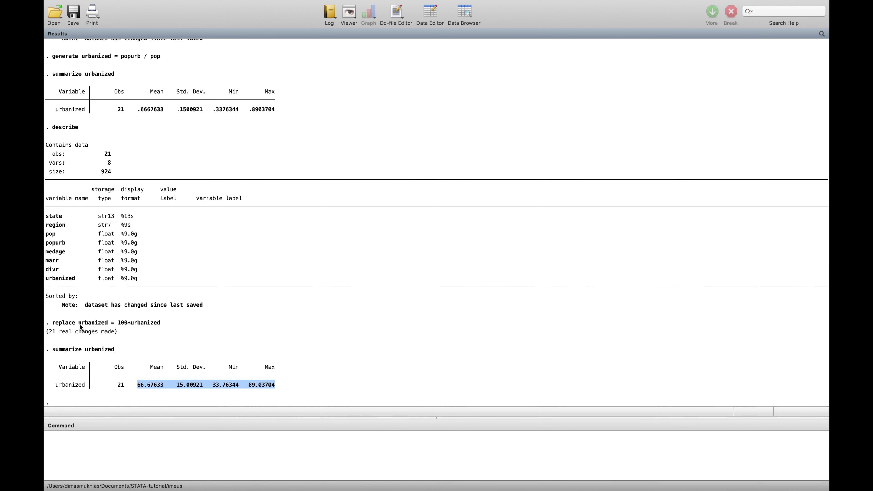
{"action": "left_click_drag", "start_coordinate": [80, 324], "coordinate": [108, 325]}
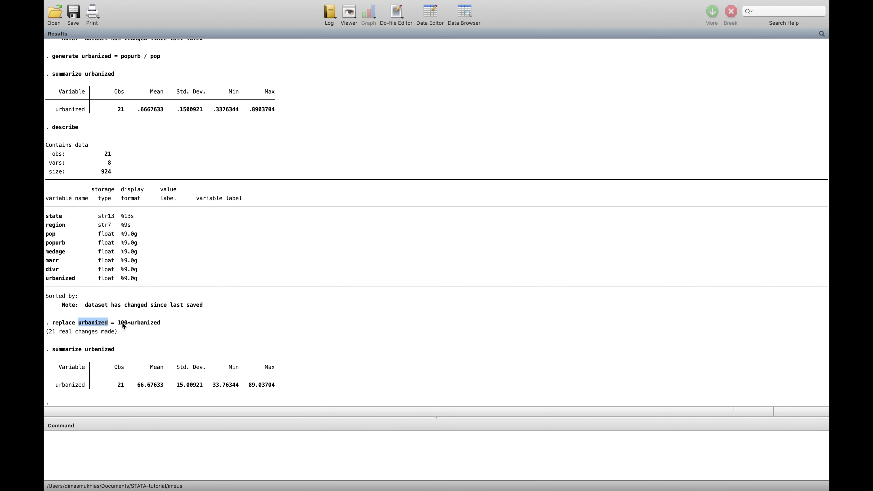
{"action": "left_click", "coordinate": [132, 324]}
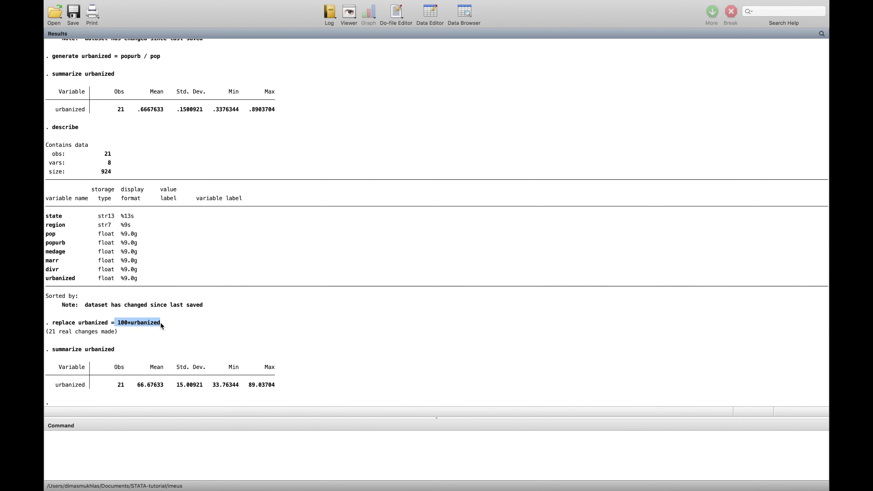
{"action": "scroll", "coordinate": [104, 312], "scroll_direction": "up", "scroll_amount": 3}
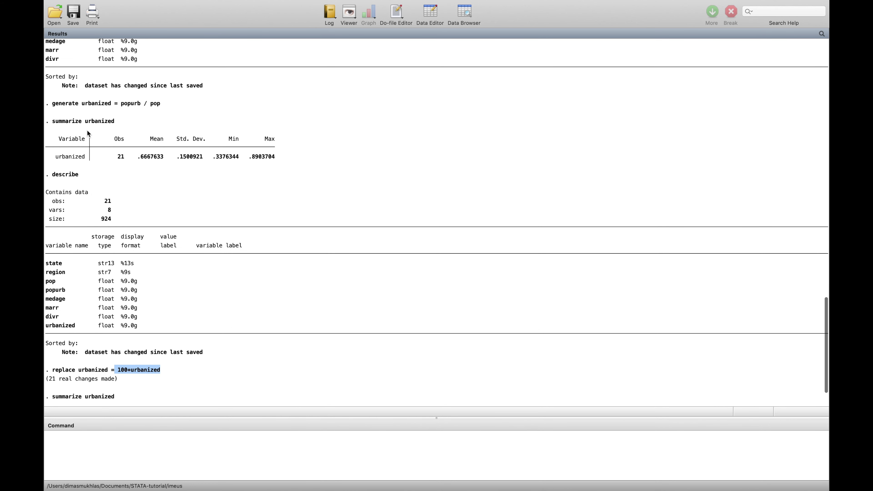
{"action": "left_click_drag", "start_coordinate": [81, 104], "coordinate": [53, 105]}
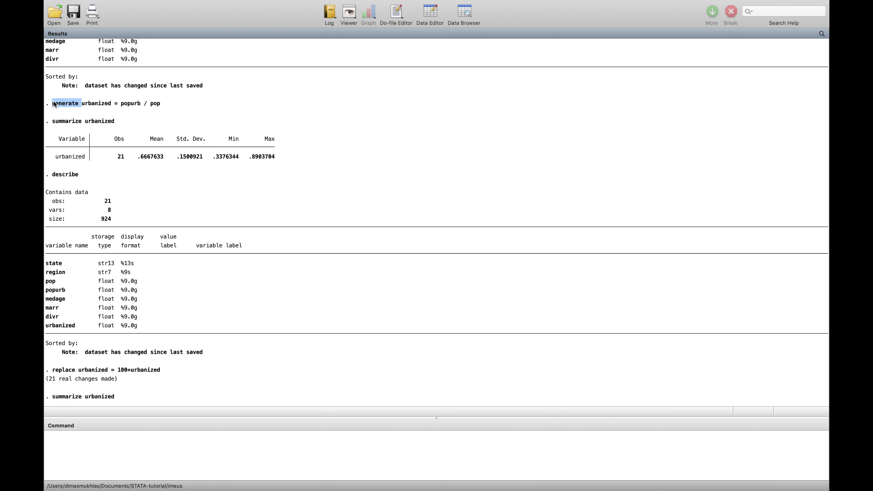
{"action": "double_click", "coordinate": [72, 372]}
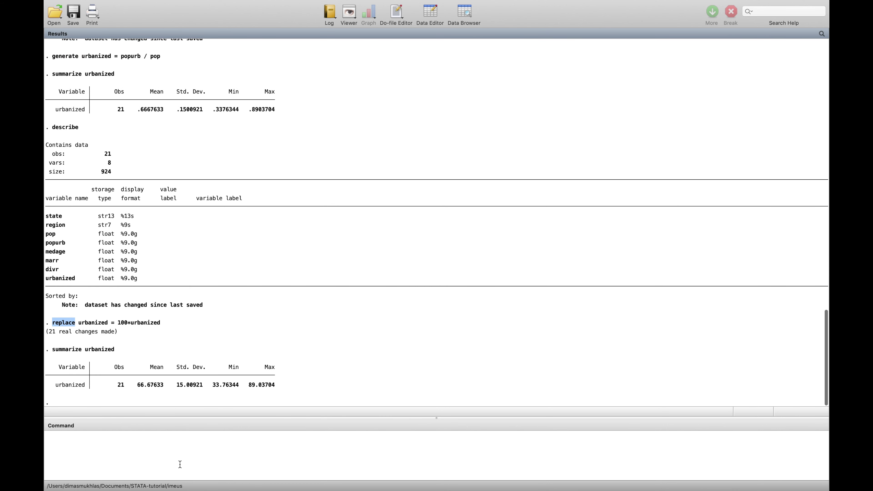
{"action": "scroll", "coordinate": [178, 402], "scroll_direction": "up", "scroll_amount": 1}
{"action": "mouse_move", "coordinate": [147, 480]}
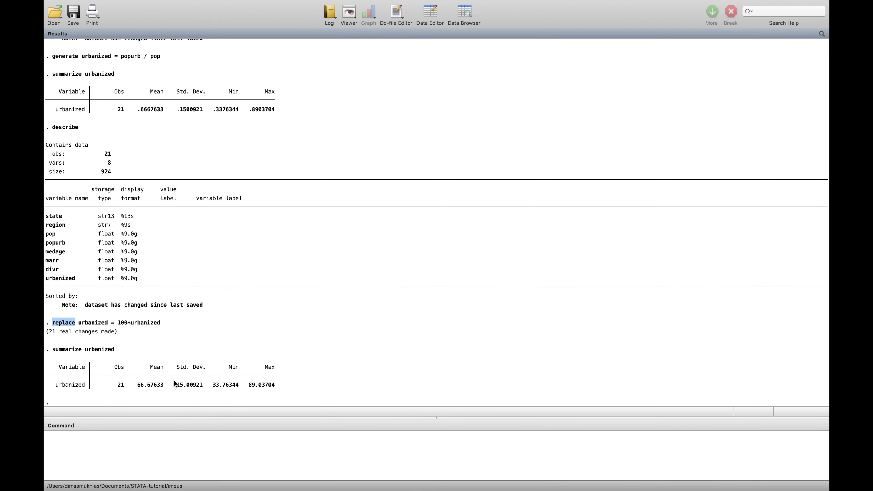
{"action": "mouse_move", "coordinate": [528, 7]}
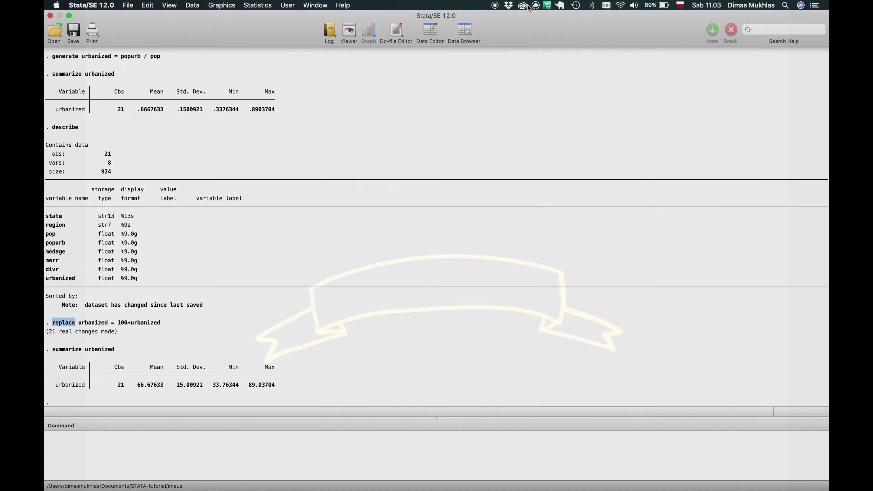